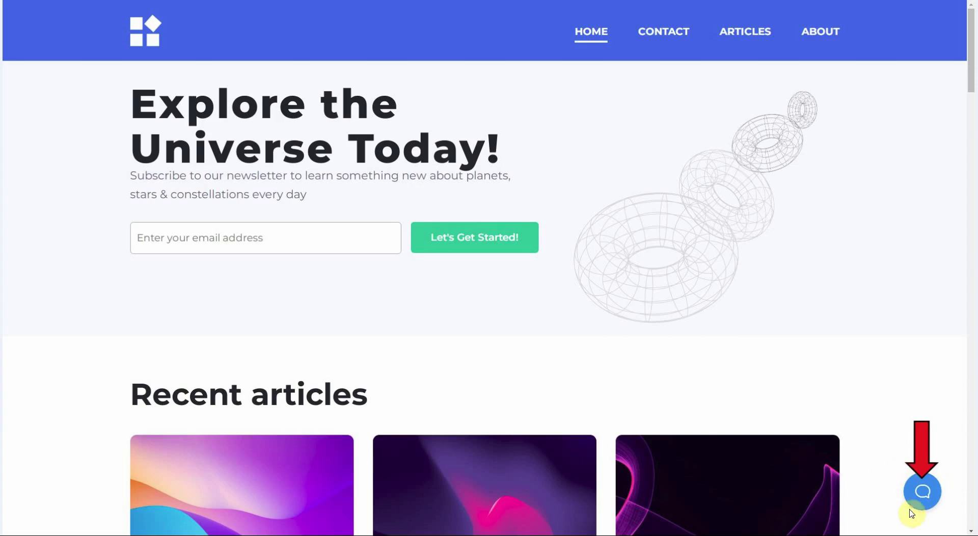
Send a support message from the website's contact widget with name, e-mail, subject "product refund" and text "Hi can I get a refund for my purchase?"
{"action": "left_click", "coordinate": [922, 490]}
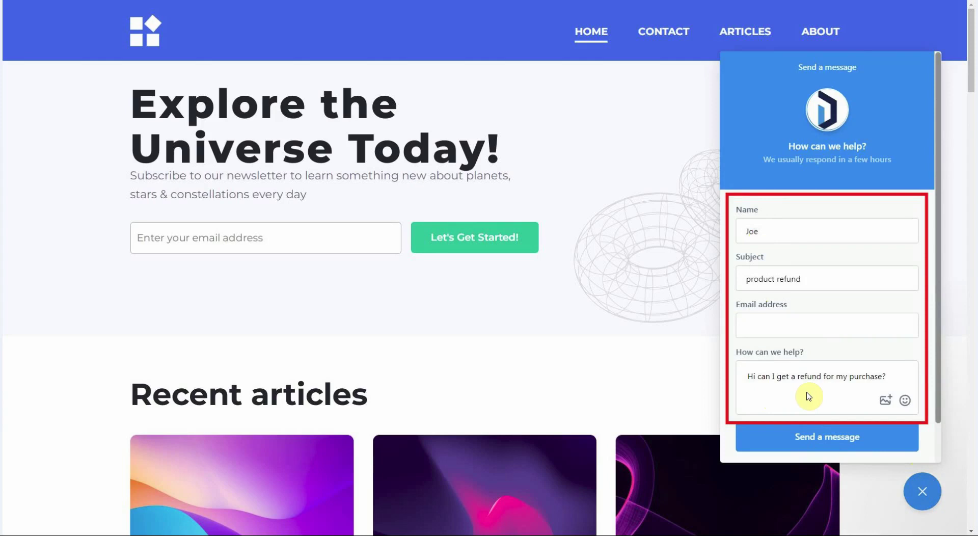
{"action": "left_click", "coordinate": [824, 446]}
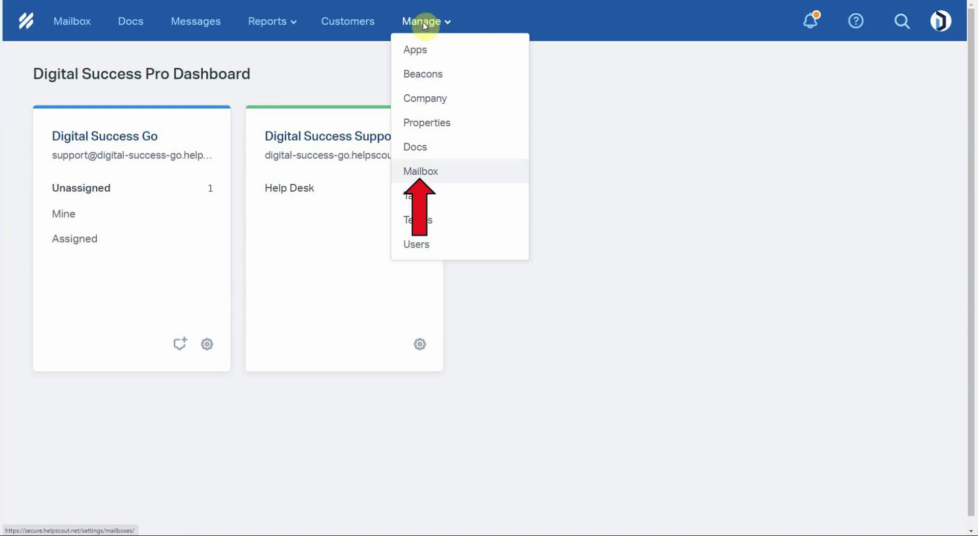
Open the Auto Reply settings of the Digital Success Go mailbox
{"action": "left_click", "coordinate": [419, 163]}
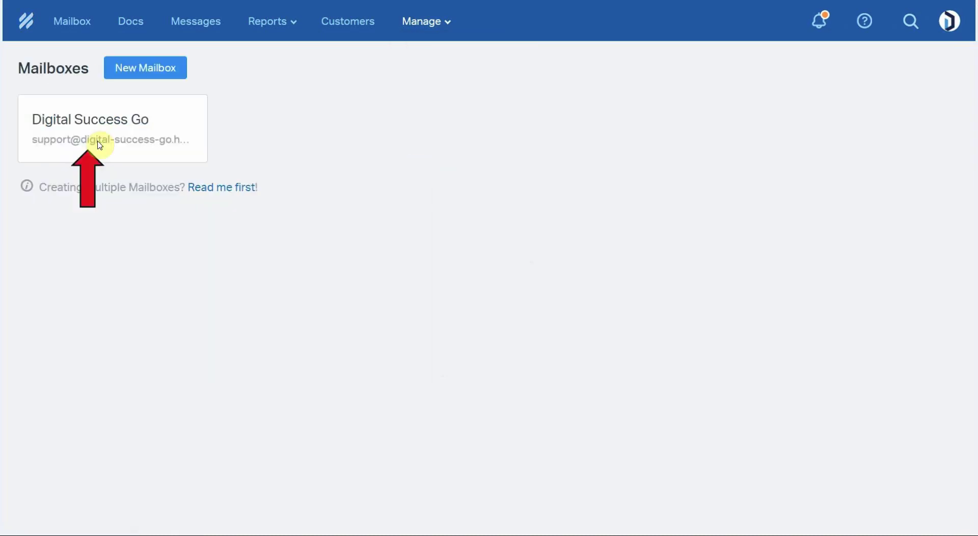
{"action": "left_click", "coordinate": [98, 146]}
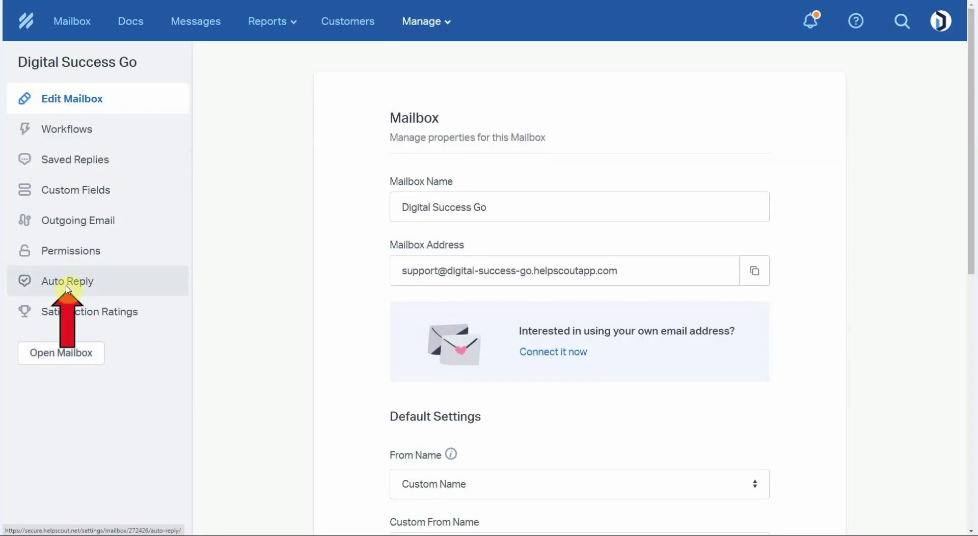
{"action": "left_click", "coordinate": [69, 283]}
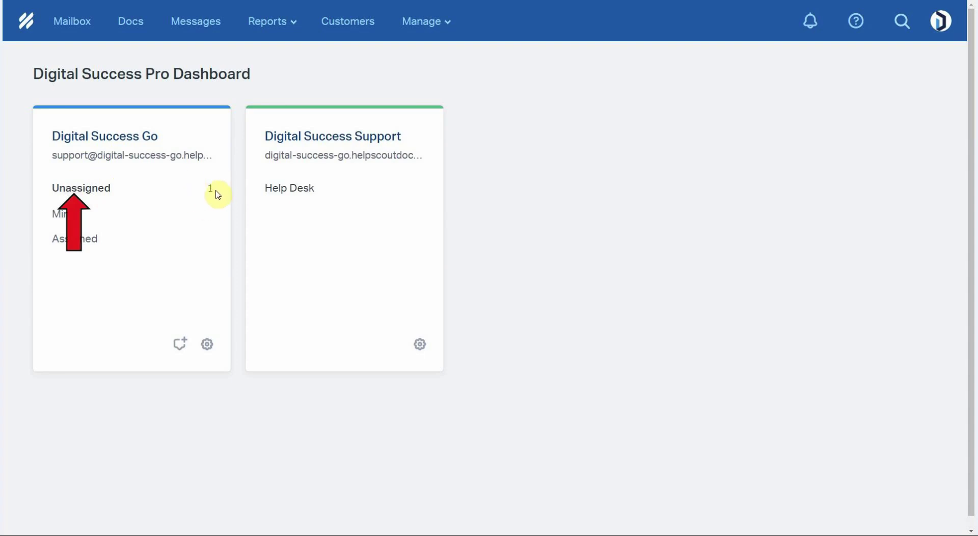
Open the unassigned "product refund" conversation and tag it "product refund", "customer refund" and "refund request"
{"action": "left_click", "coordinate": [92, 193]}
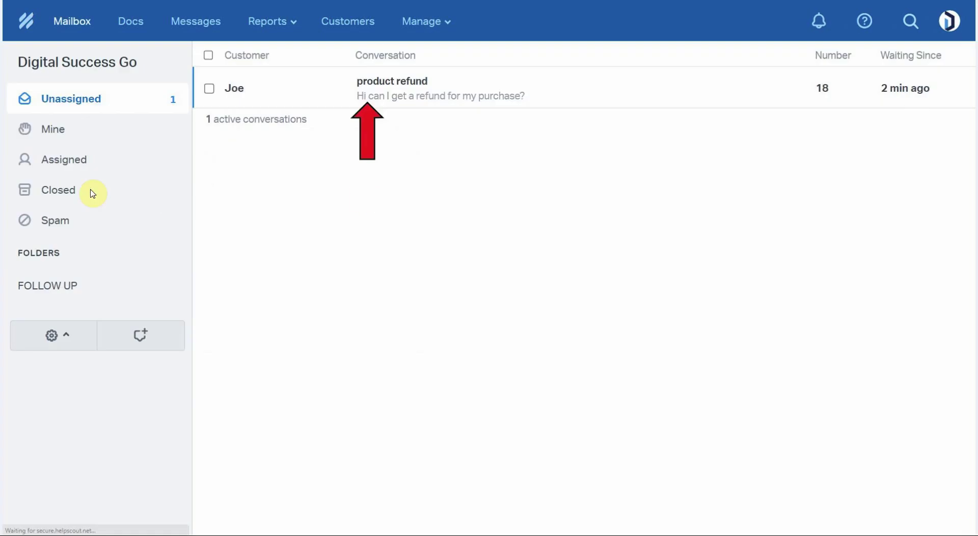
{"action": "left_click", "coordinate": [366, 102]}
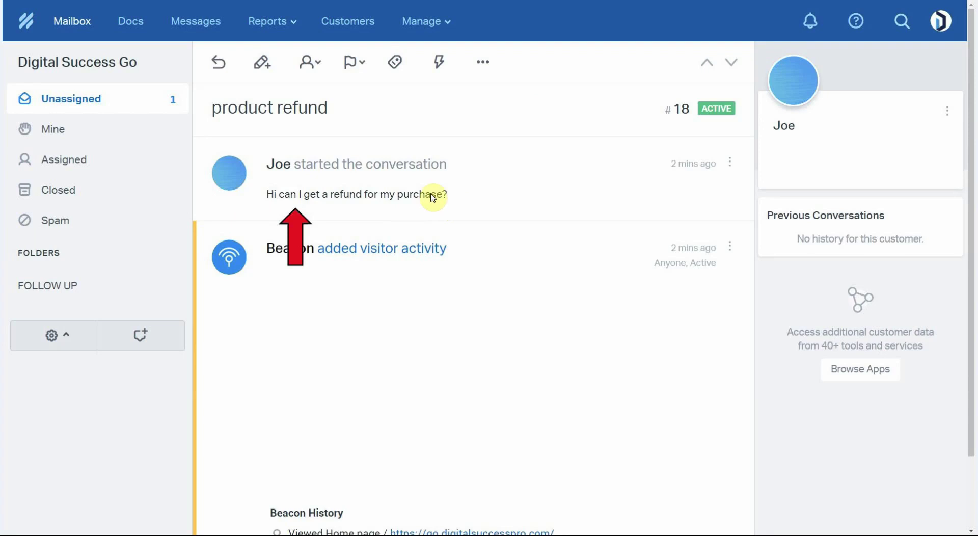
{"action": "left_click", "coordinate": [395, 63]}
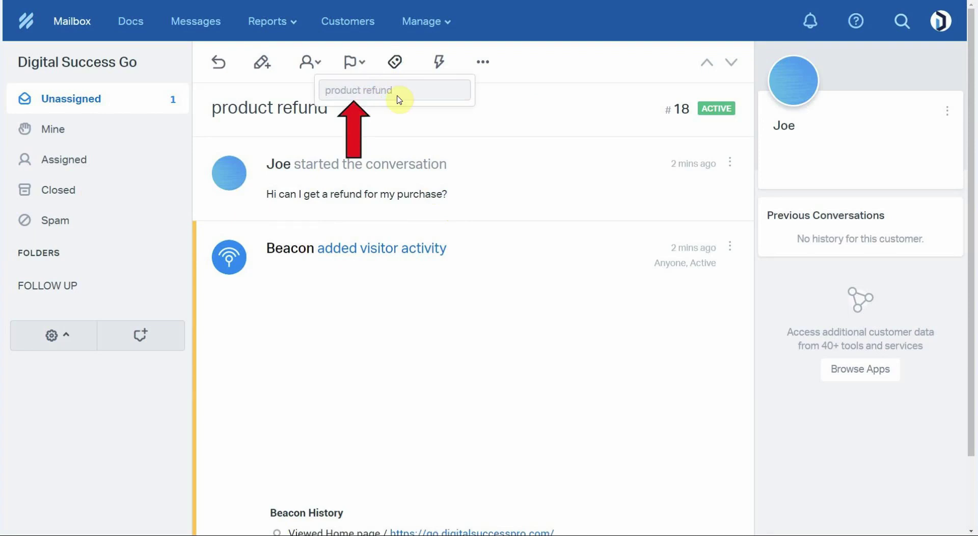
{"action": "left_click", "coordinate": [360, 90]}
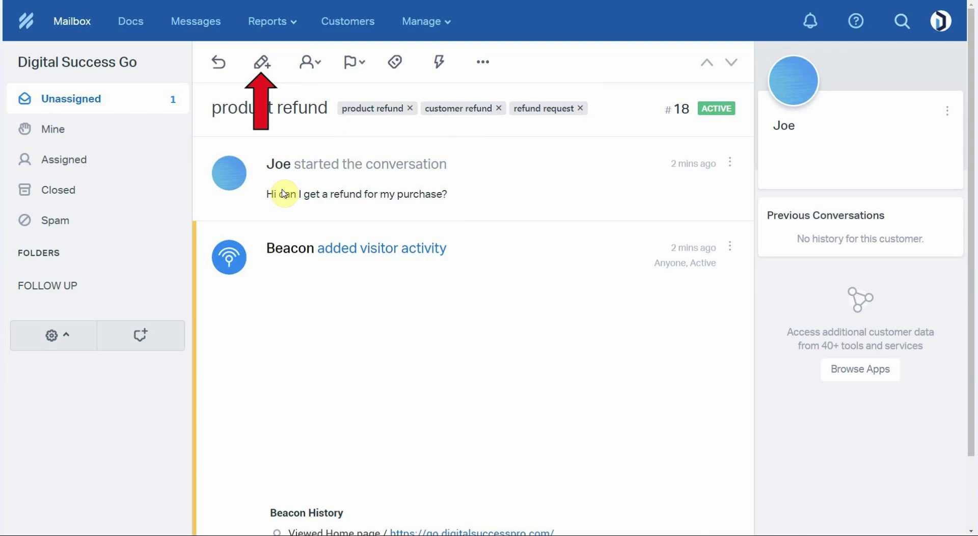
Write a reply saying the purchase was refunded and funds may take a few days to clear, ending with the SIGNATURE saved reply
{"action": "left_click", "coordinate": [261, 65]}
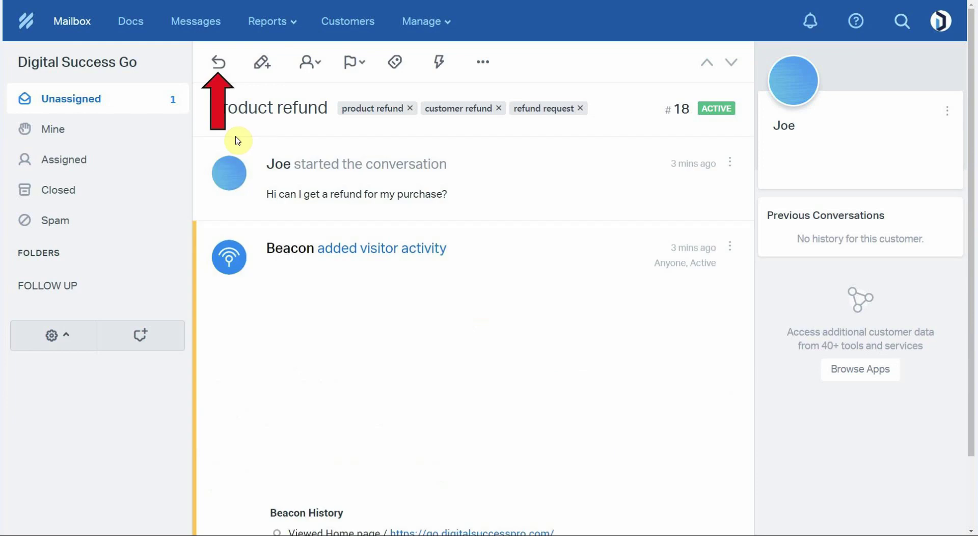
{"action": "left_click", "coordinate": [217, 64]}
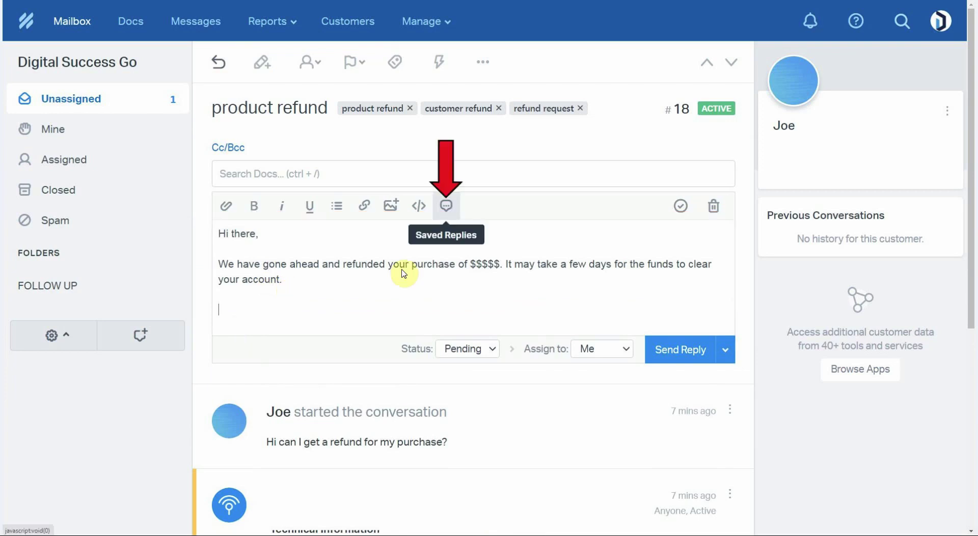
{"action": "left_click", "coordinate": [445, 209]}
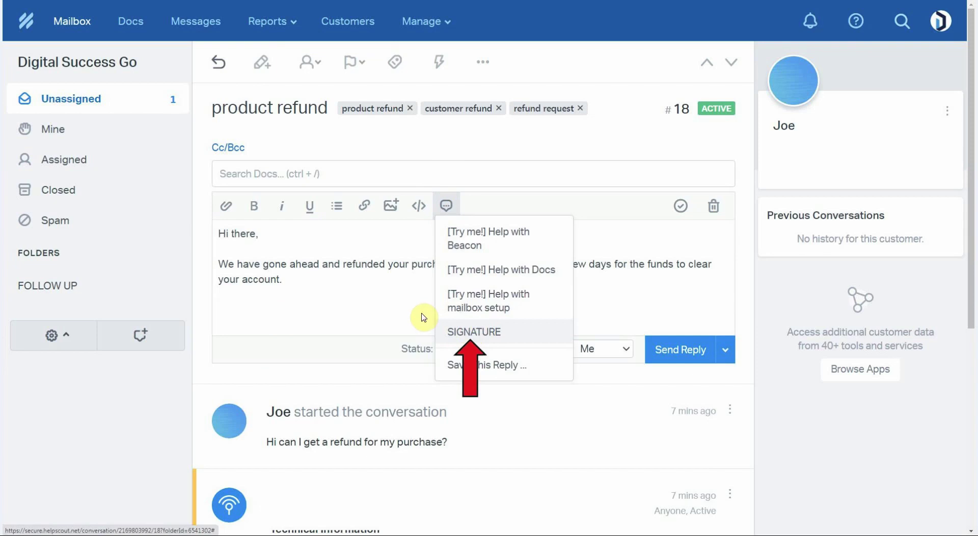
{"action": "key", "text": "Escape"}
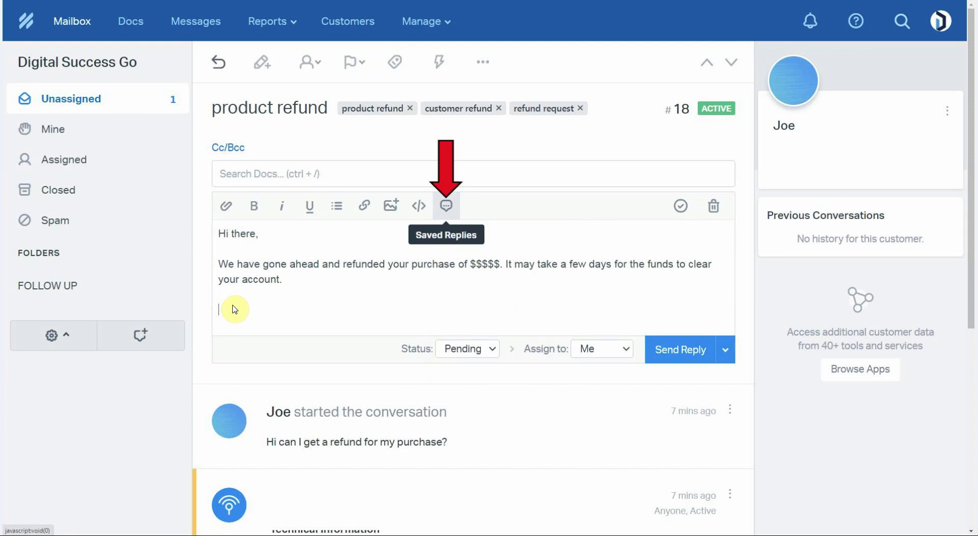
{"action": "left_click", "coordinate": [447, 214]}
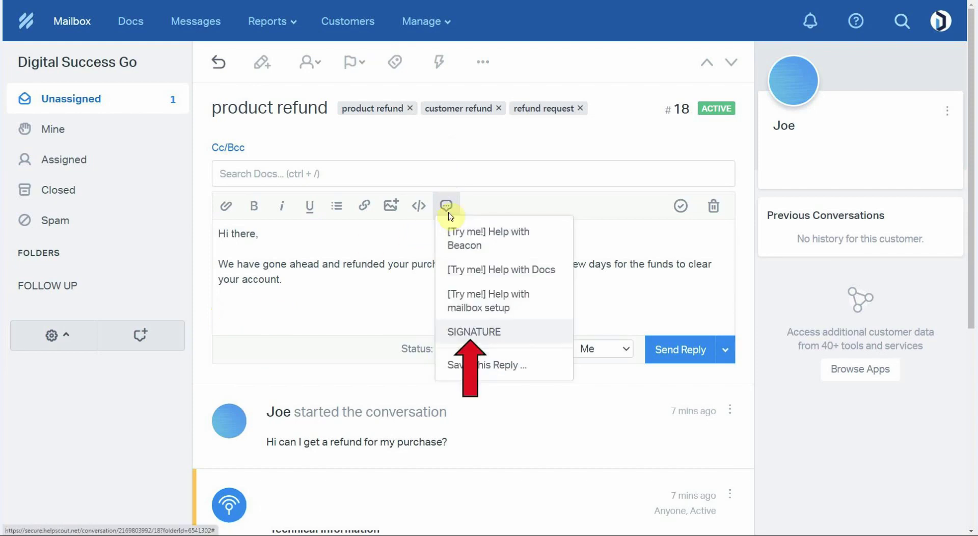
{"action": "left_click", "coordinate": [468, 332]}
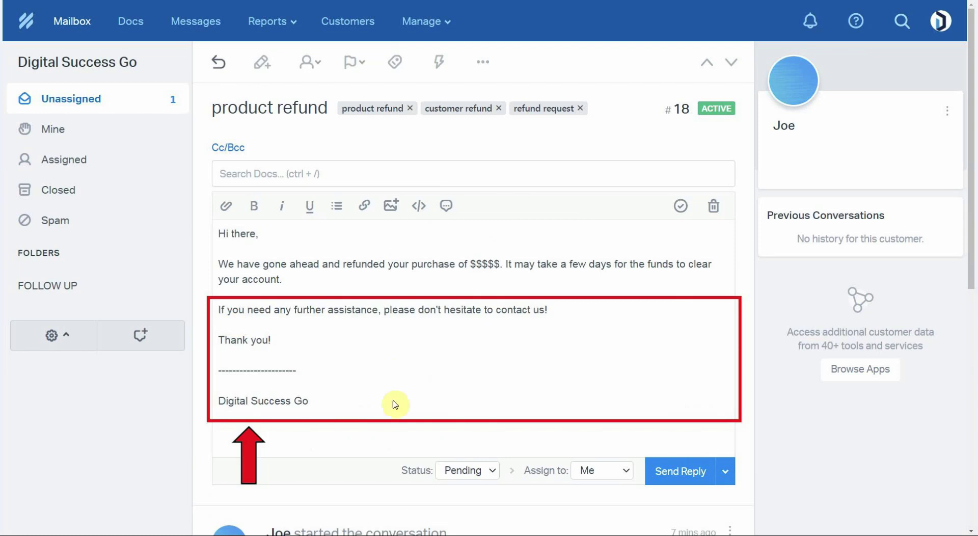
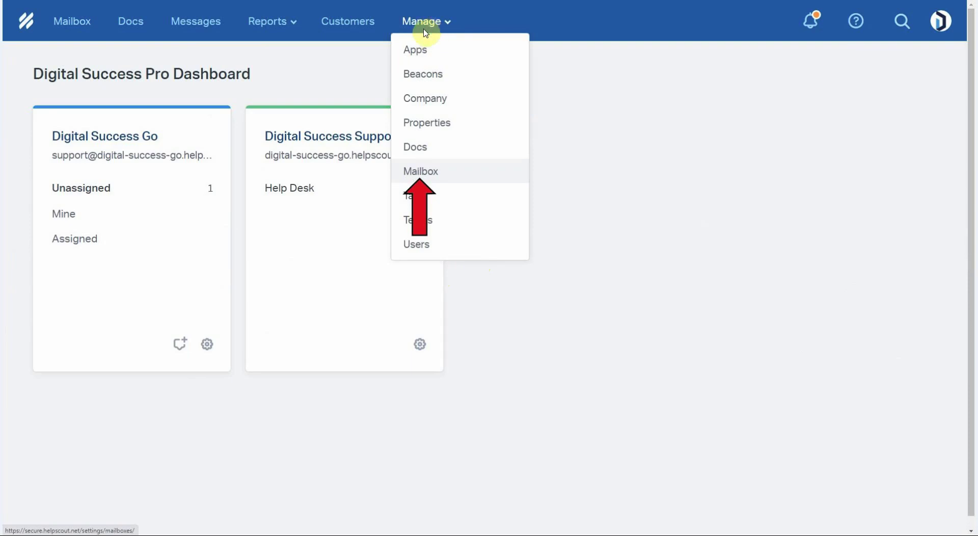
Give the Digital Success Go mailbox a signature offering further assistance, with "Thank you!", a dashed line and "Digital Success Go", and save it
{"action": "left_click", "coordinate": [414, 177]}
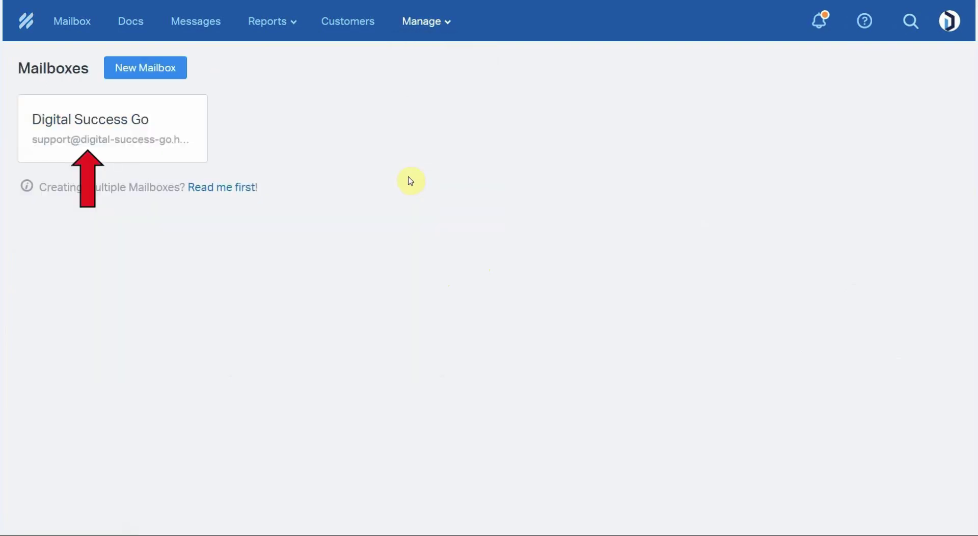
{"action": "left_click", "coordinate": [95, 154]}
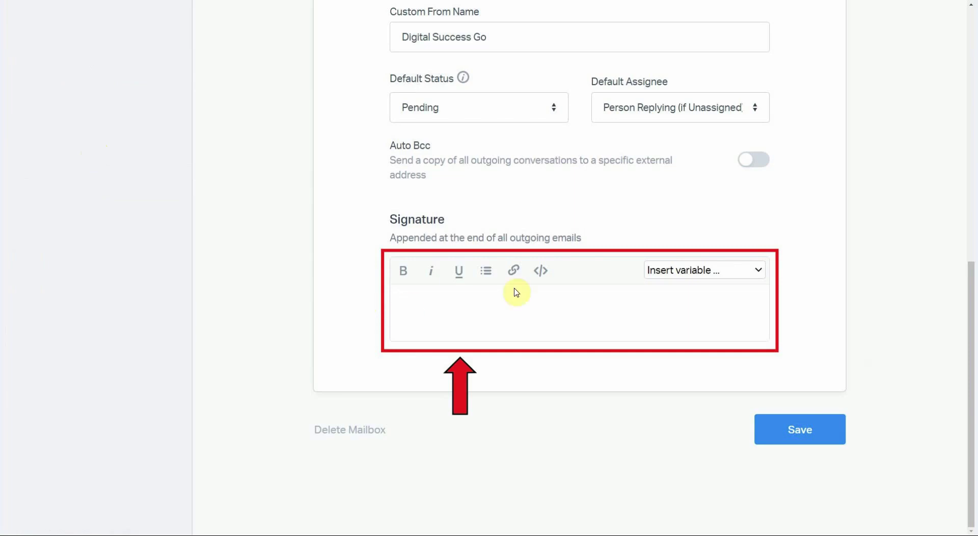
{"action": "left_click", "coordinate": [488, 351]}
{"action": "type", "text": "If you need any further assistance, please don't hesitate to contact us!  Thank you!  ----------------------  Digital Success Go"}
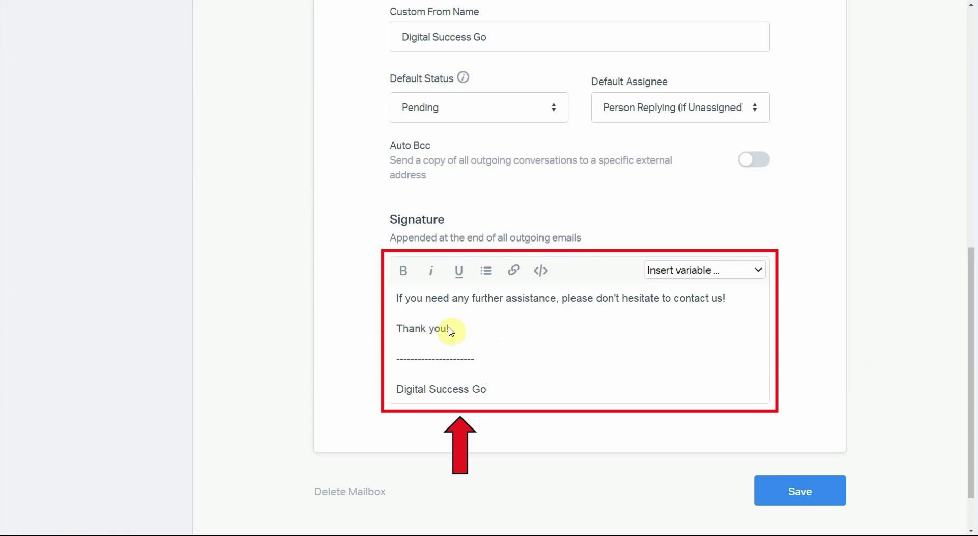
{"action": "left_click", "coordinate": [782, 488]}
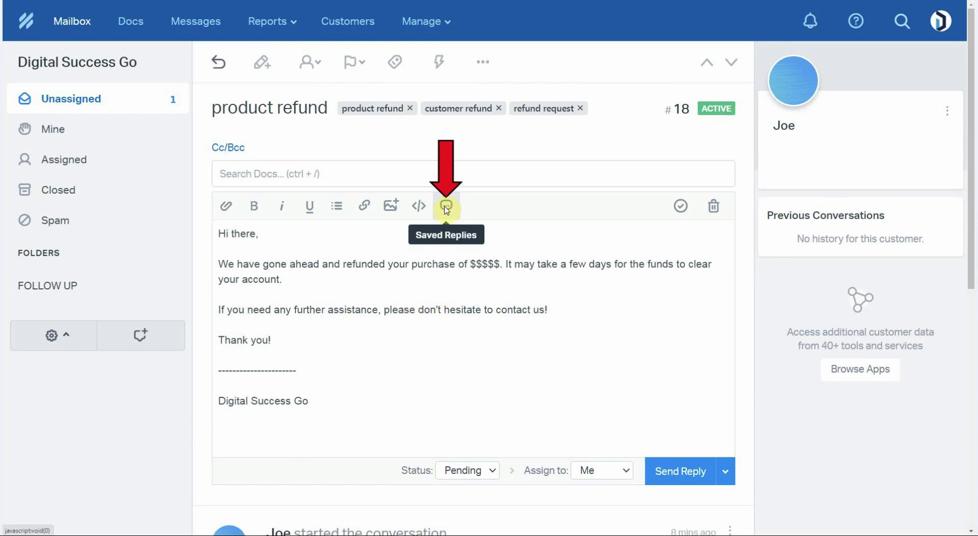
Store the drafted refund reply as a new saved reply named "[SALES] Customer Refund Message"
{"action": "left_click", "coordinate": [446, 208]}
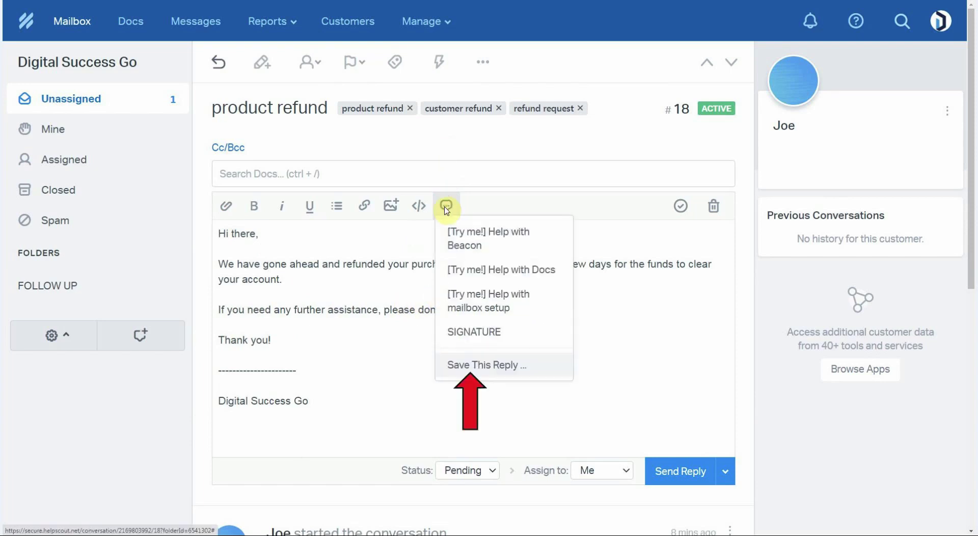
{"action": "left_click", "coordinate": [468, 365]}
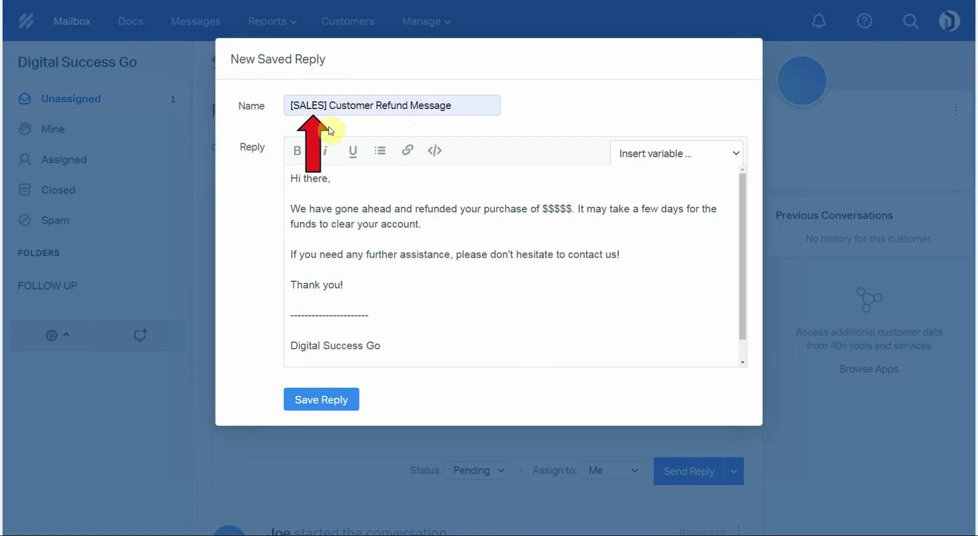
{"action": "left_click", "coordinate": [321, 402]}
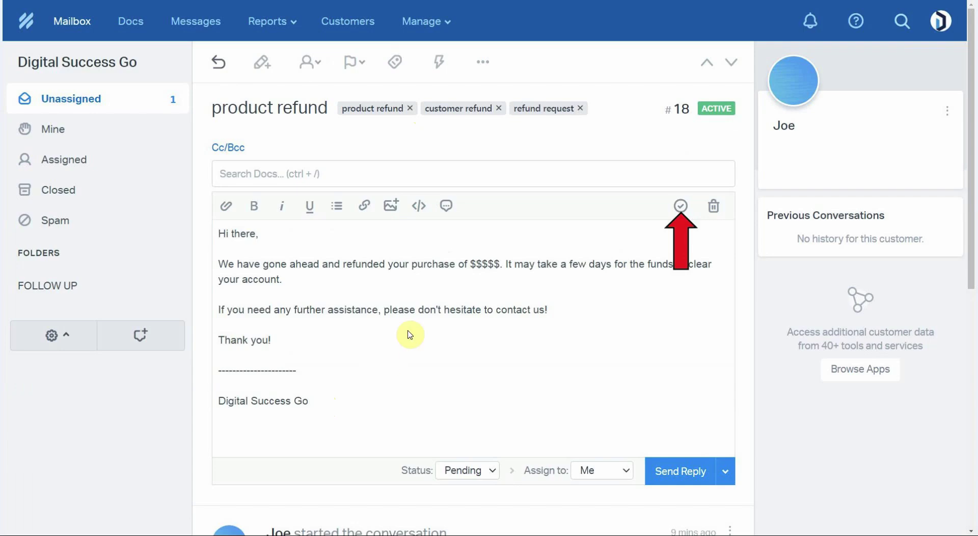
Save the refund reply as a draft and reopen it for editing from the Drafts folder
{"action": "left_click", "coordinate": [682, 207]}
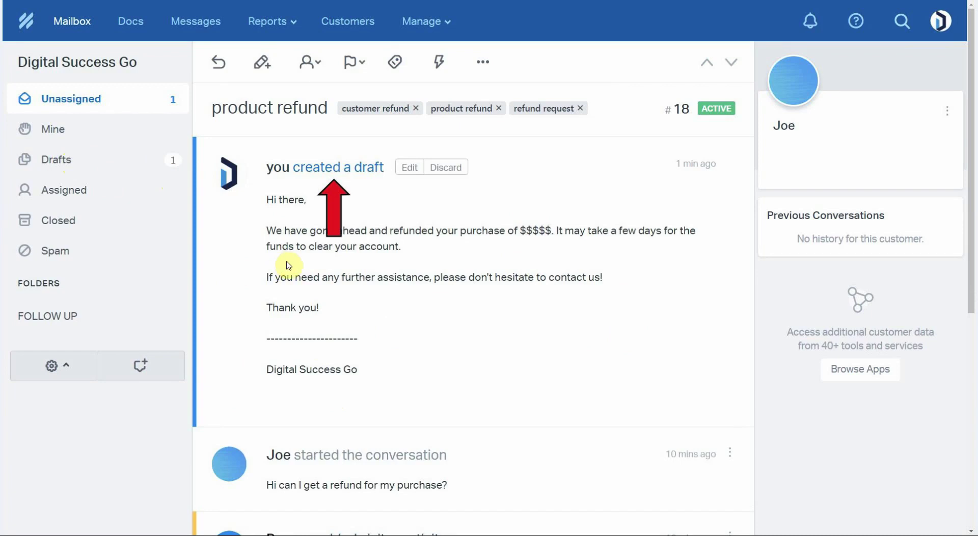
{"action": "left_click", "coordinate": [115, 163]}
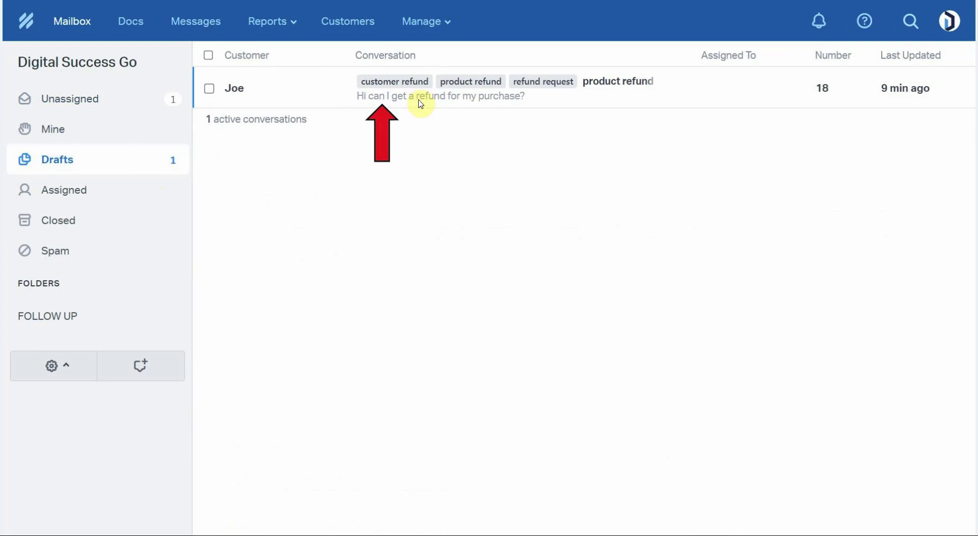
{"action": "left_click", "coordinate": [383, 106]}
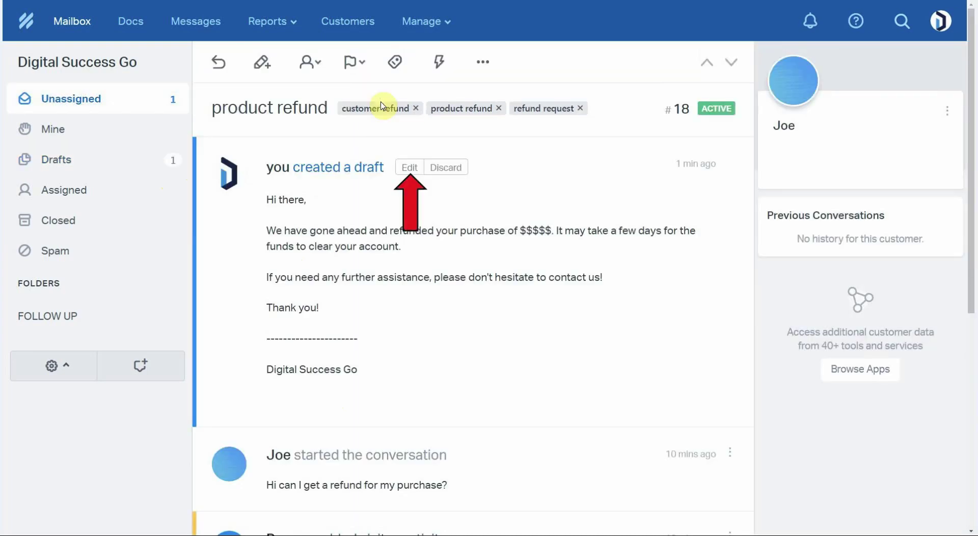
{"action": "left_click", "coordinate": [410, 168]}
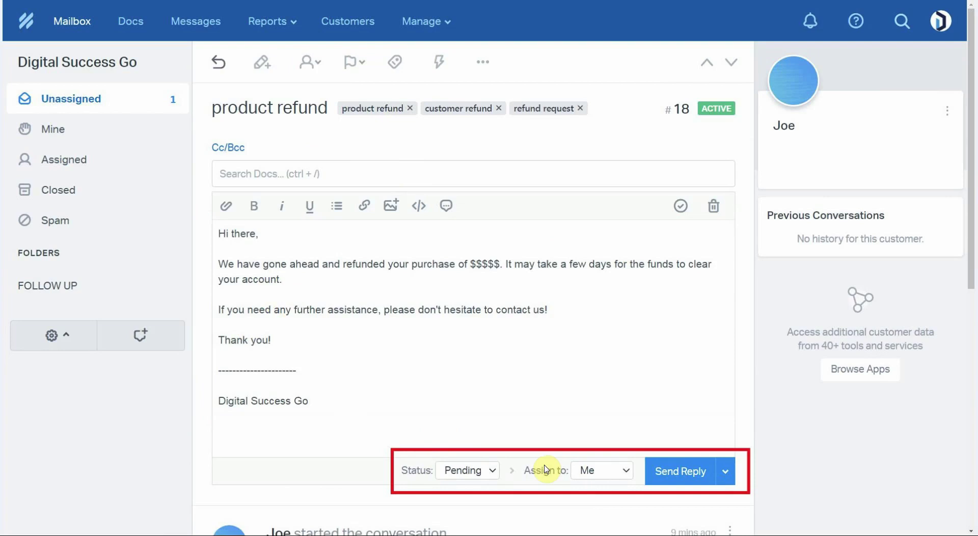
Set the reply's status to Active, keep it assigned to Me, and send it to the customer
{"action": "left_click", "coordinate": [444, 474]}
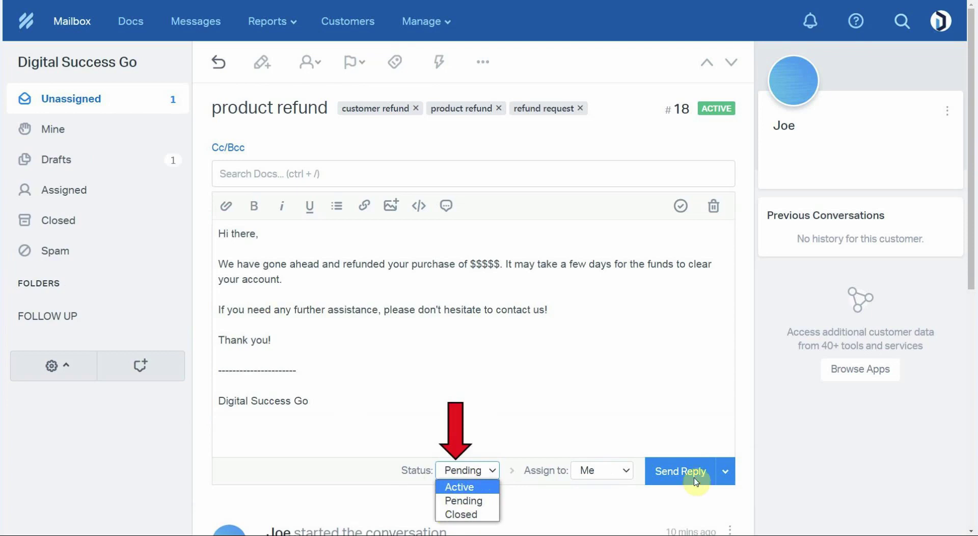
{"action": "left_click", "coordinate": [460, 489]}
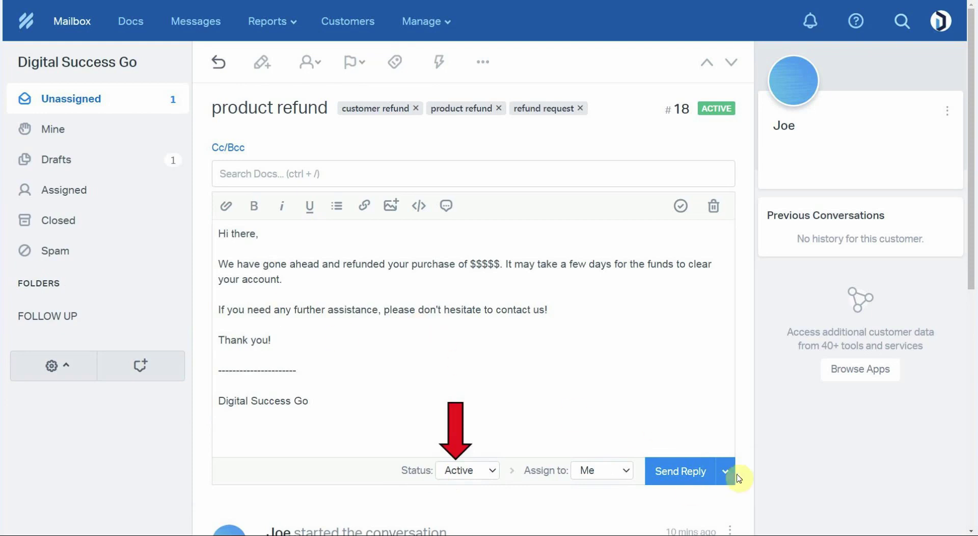
{"action": "left_click", "coordinate": [572, 474]}
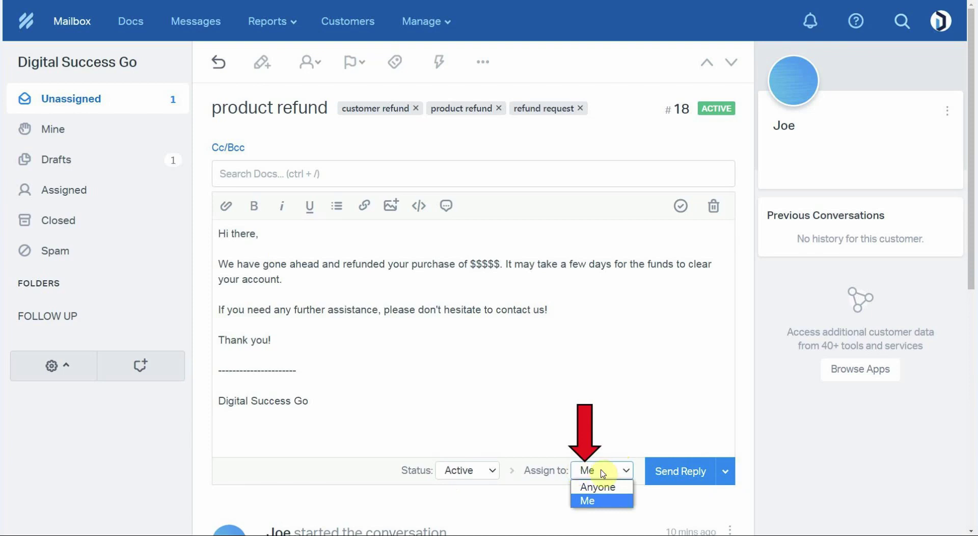
{"action": "left_click", "coordinate": [581, 470]}
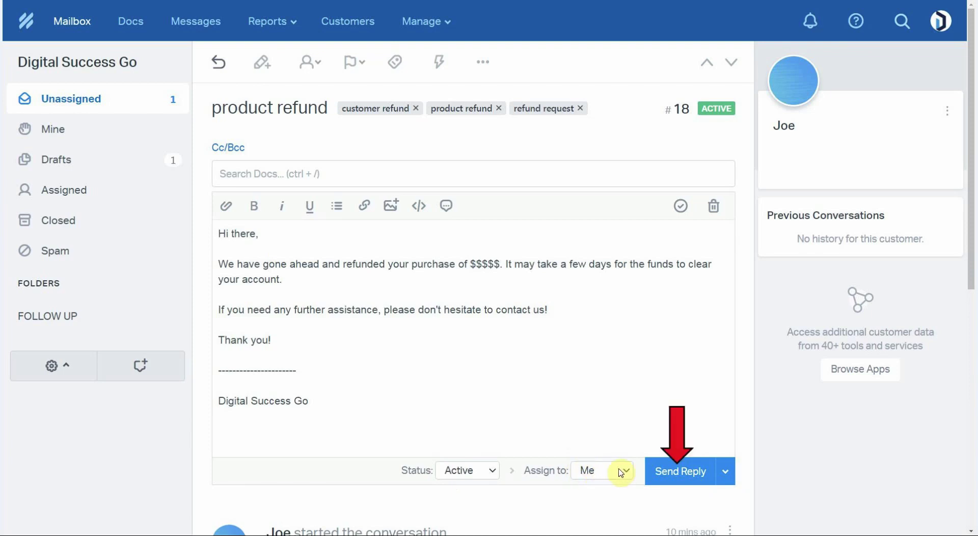
{"action": "left_click", "coordinate": [680, 472]}
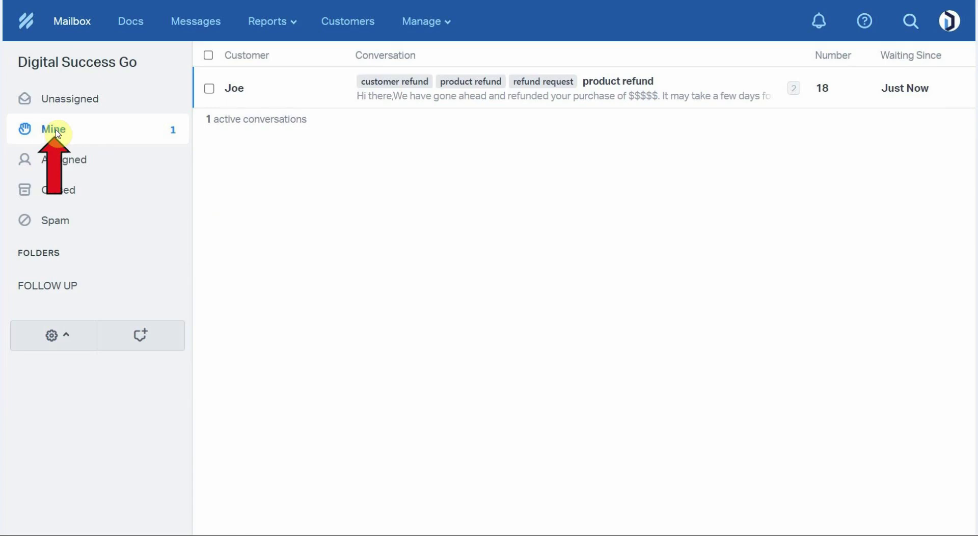
Open the answered refund conversation, switch to the customer's Gmail and reply to "Re: product refund" with "Thank you so much!"
{"action": "left_click", "coordinate": [387, 107]}
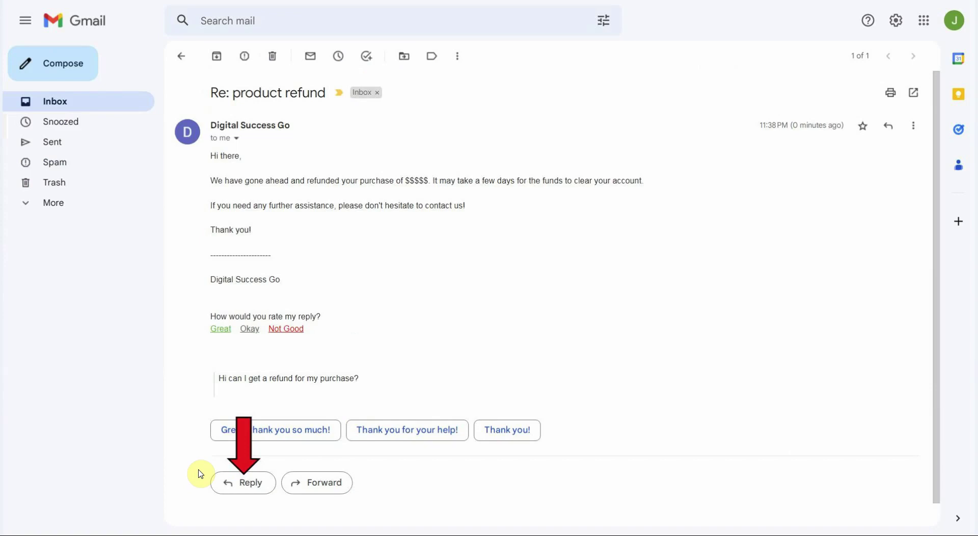
{"action": "left_click", "coordinate": [247, 483]}
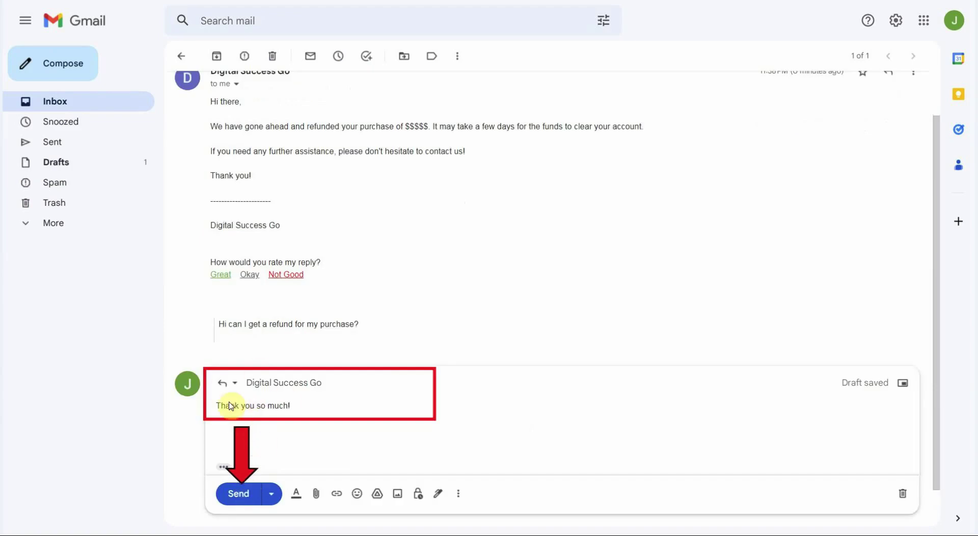
{"action": "left_click", "coordinate": [238, 495]}
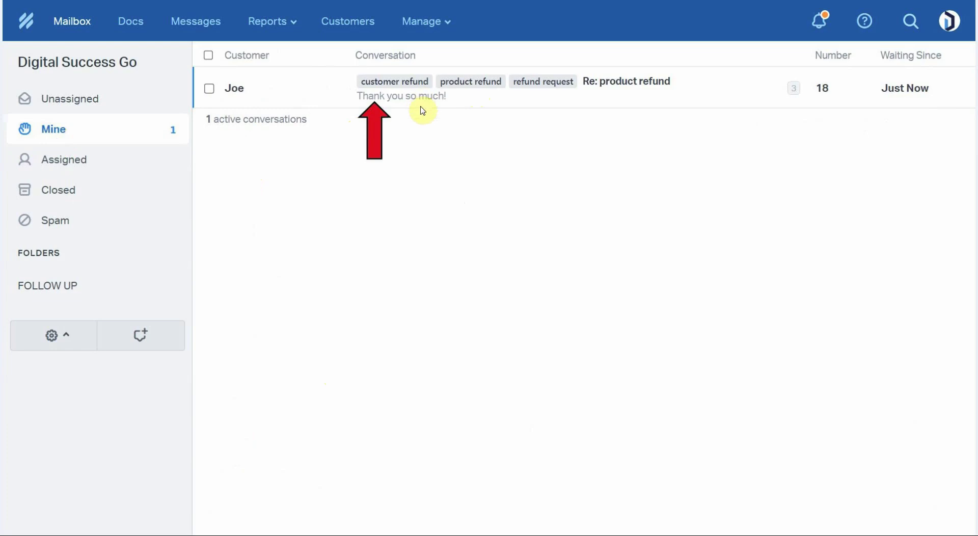
Open the customer's reply to "Re: product refund", return to the Mine folder and set that conversation's status to Closed from the list
{"action": "left_click", "coordinate": [390, 104]}
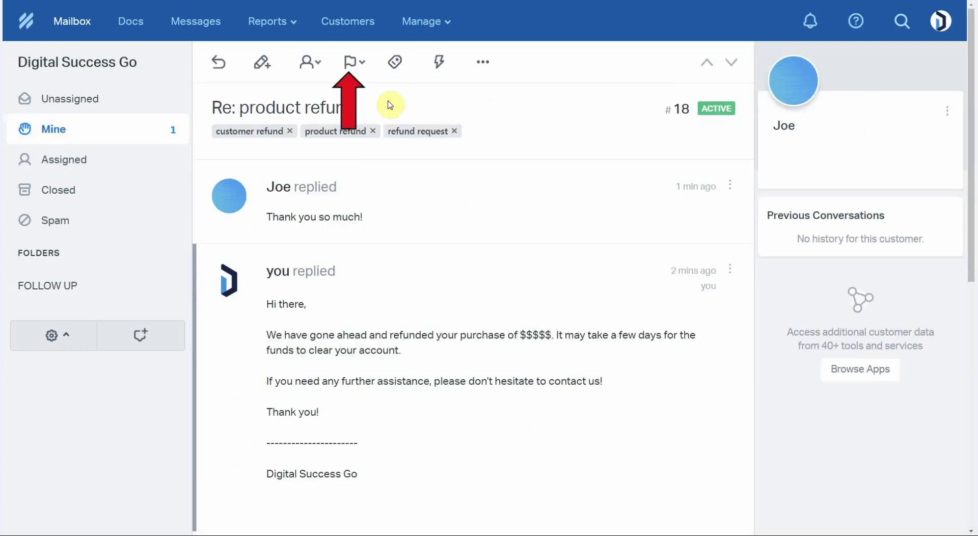
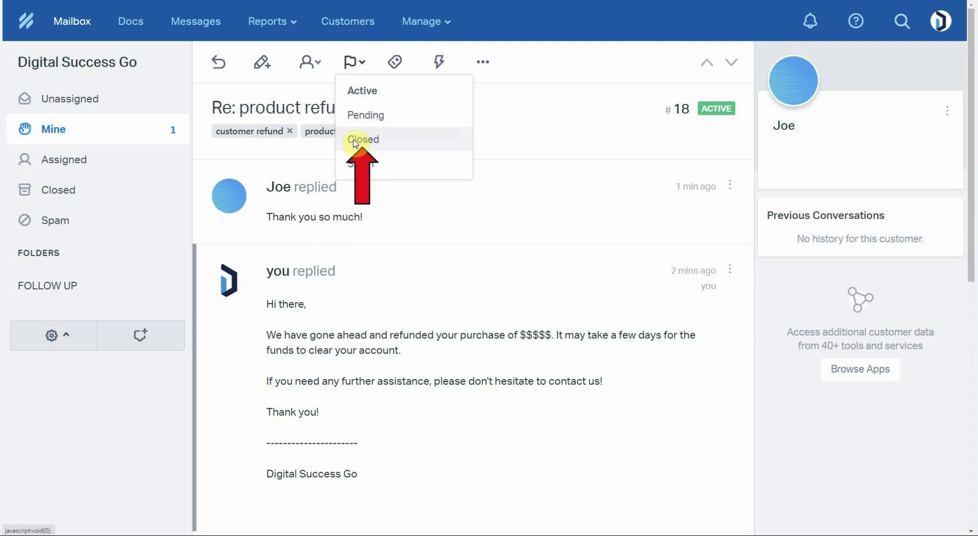
{"action": "left_click", "coordinate": [355, 143]}
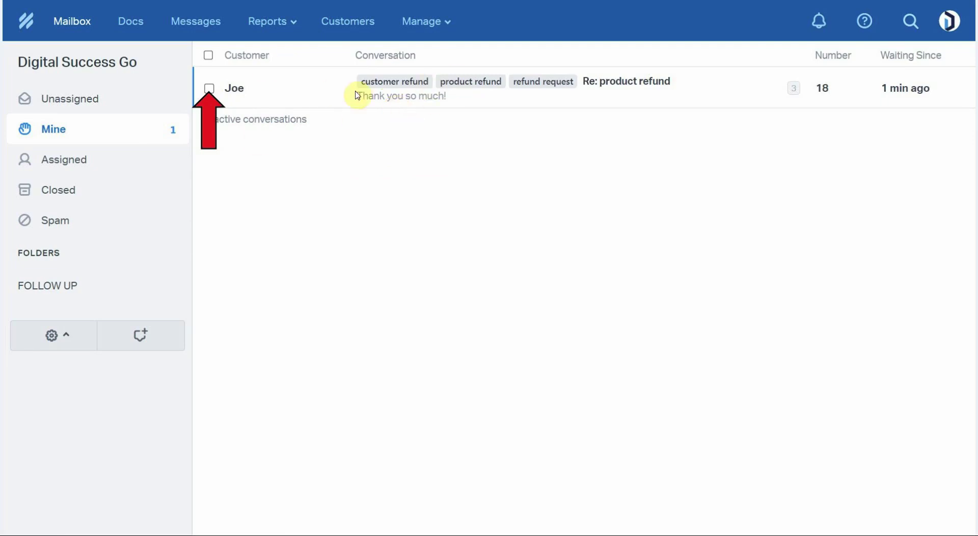
{"action": "left_click", "coordinate": [209, 90]}
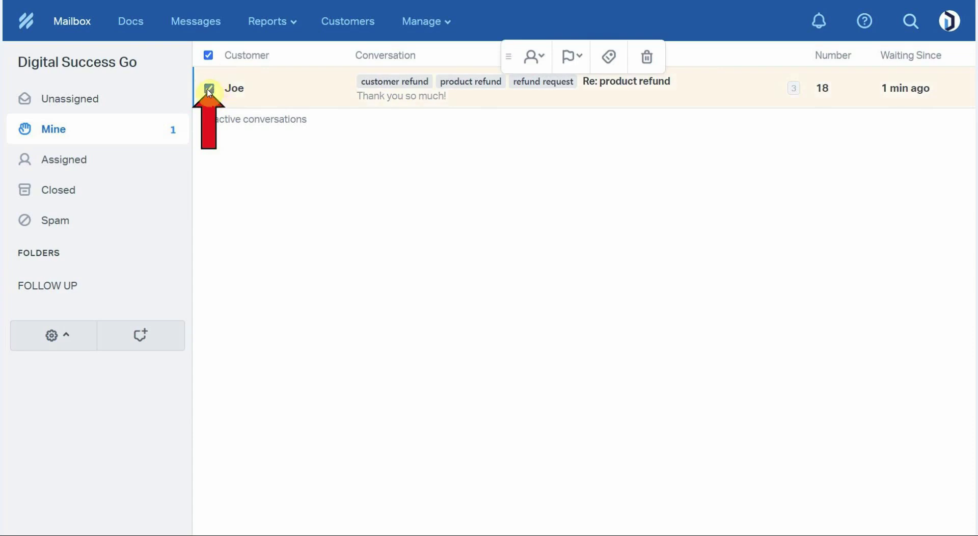
{"action": "left_click", "coordinate": [572, 62]}
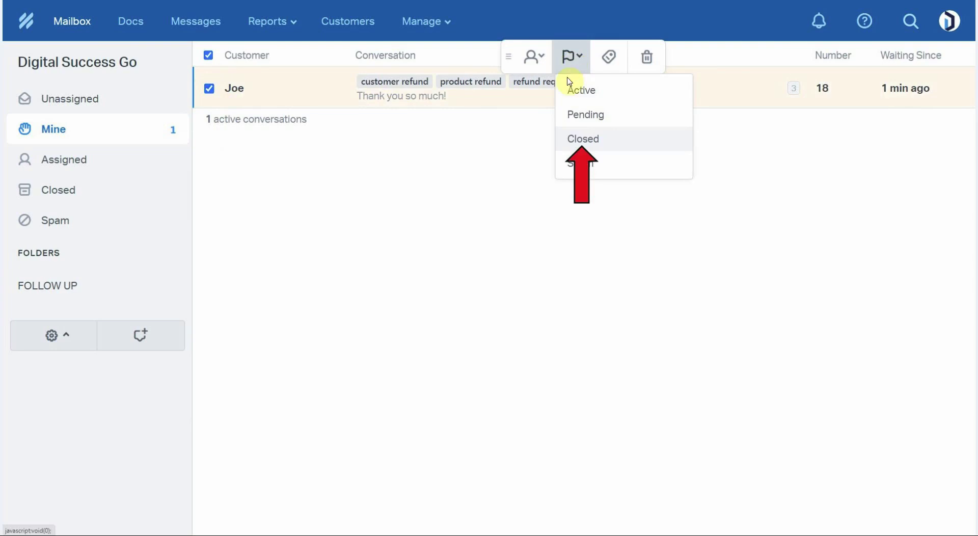
{"action": "left_click", "coordinate": [582, 143]}
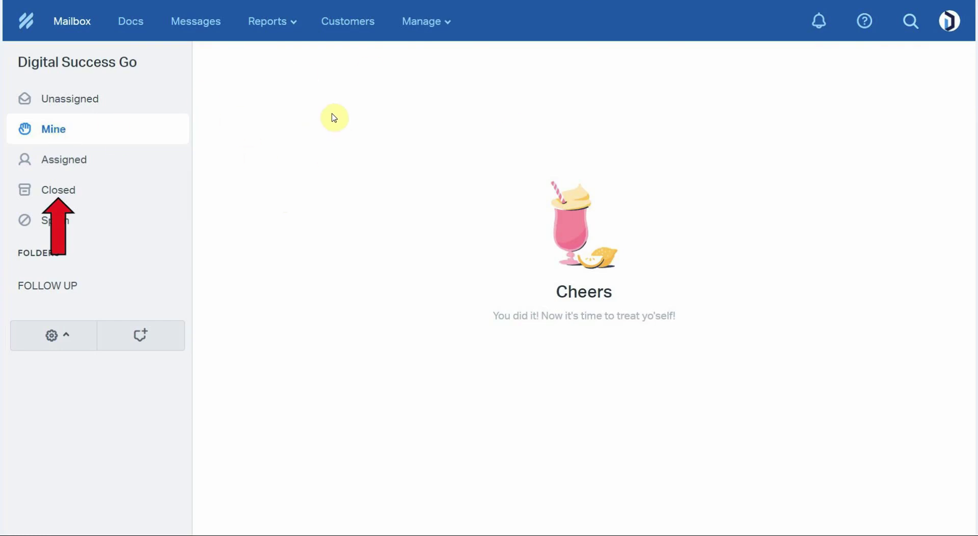
Check the Closed folder for the refund conversation and view the Unassigned folder
{"action": "left_click", "coordinate": [66, 196]}
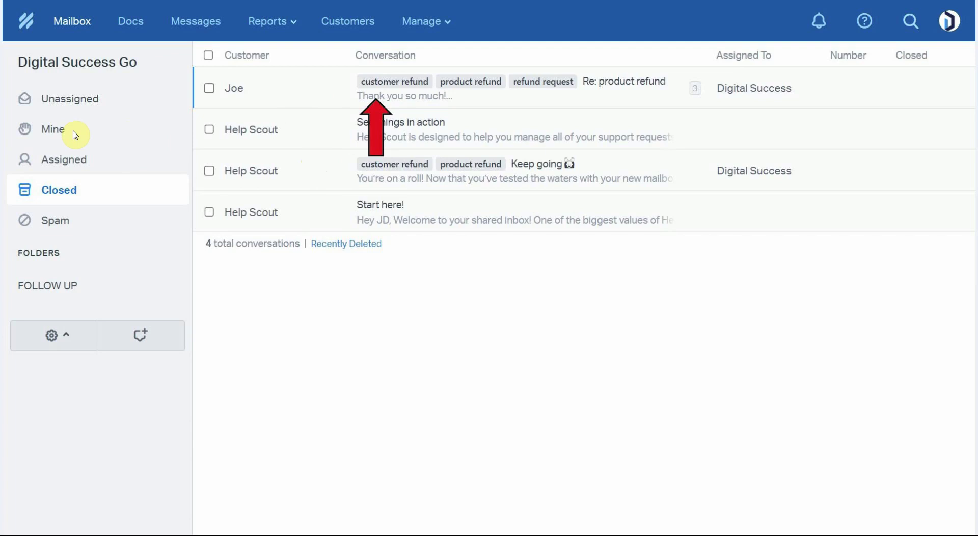
{"action": "left_click", "coordinate": [100, 109]}
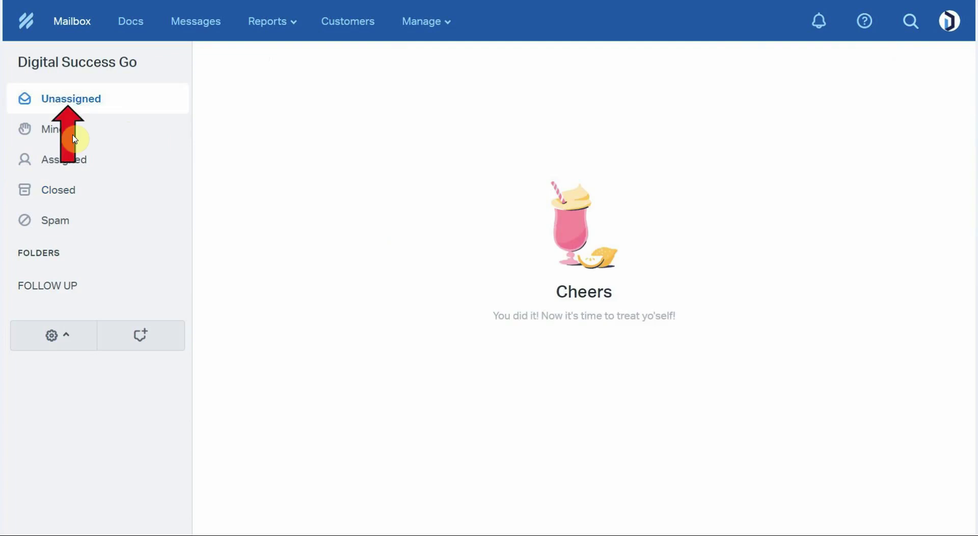